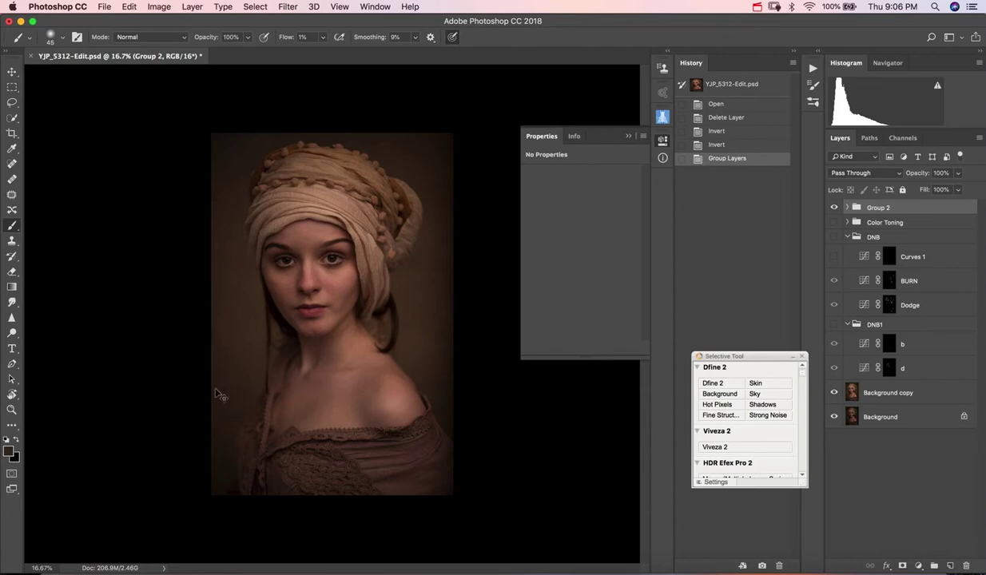
- Zoom the portrait to 25% and toggle the Background copy layer off and back on to compare
{"action": "key", "text": "super+equal"}
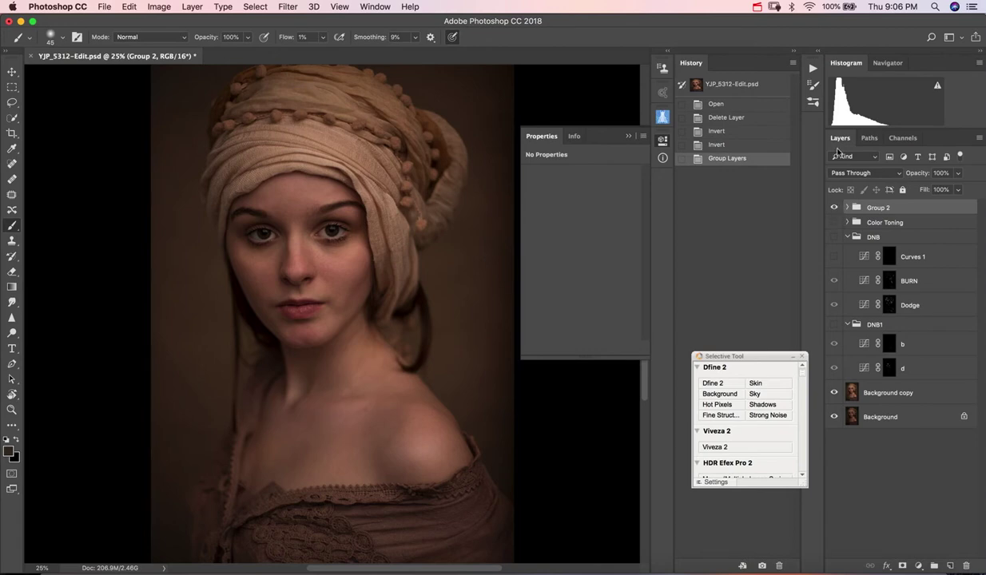
{"action": "left_click", "coordinate": [834, 392]}
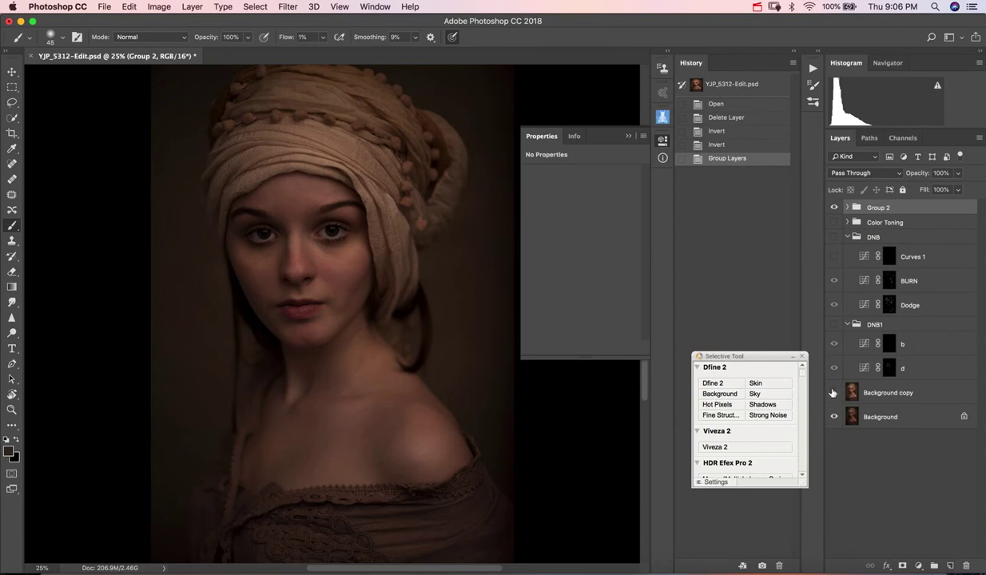
{"action": "left_click", "coordinate": [833, 392]}
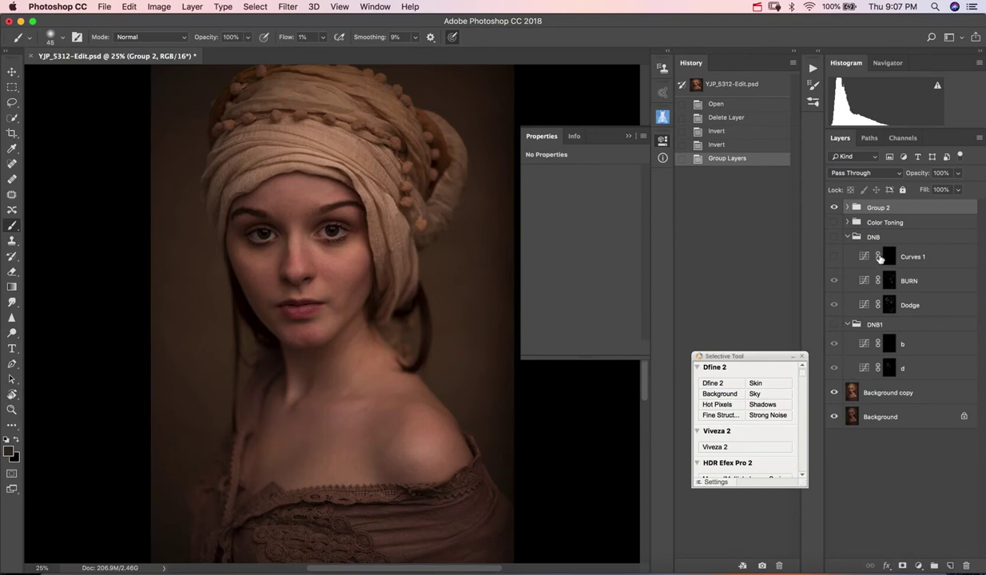
- Zoom to 100% and pan across the eyes, nose, forehead and headwrap to inspect the skin
{"action": "key", "text": "super+equal"}
{"action": "key", "text": "super+equal"}
{"action": "key", "text": "super+equal"}
{"action": "key", "text": "super+equal"}
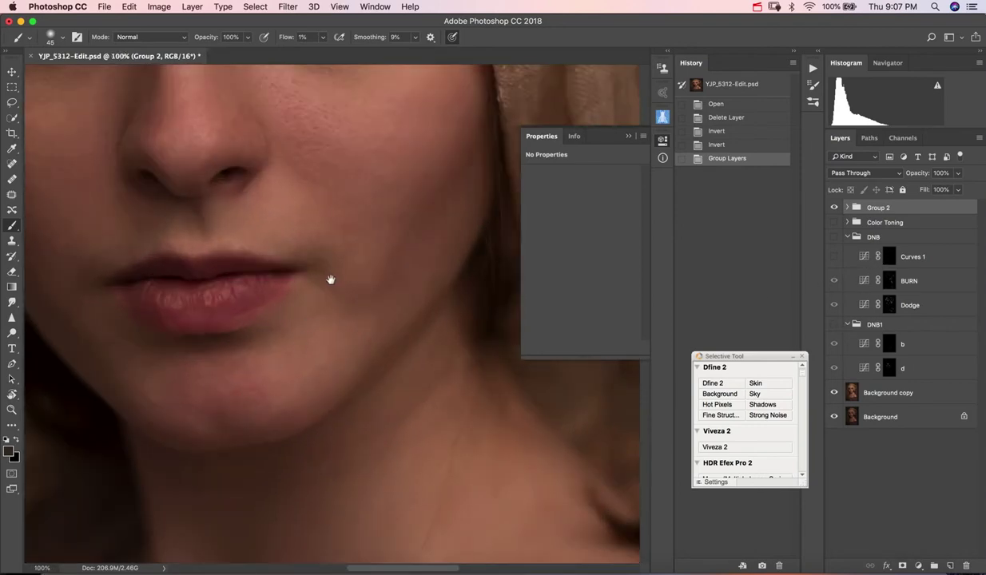
{"action": "left_click_drag", "start_coordinate": [283, 262], "coordinate": [372, 499]}
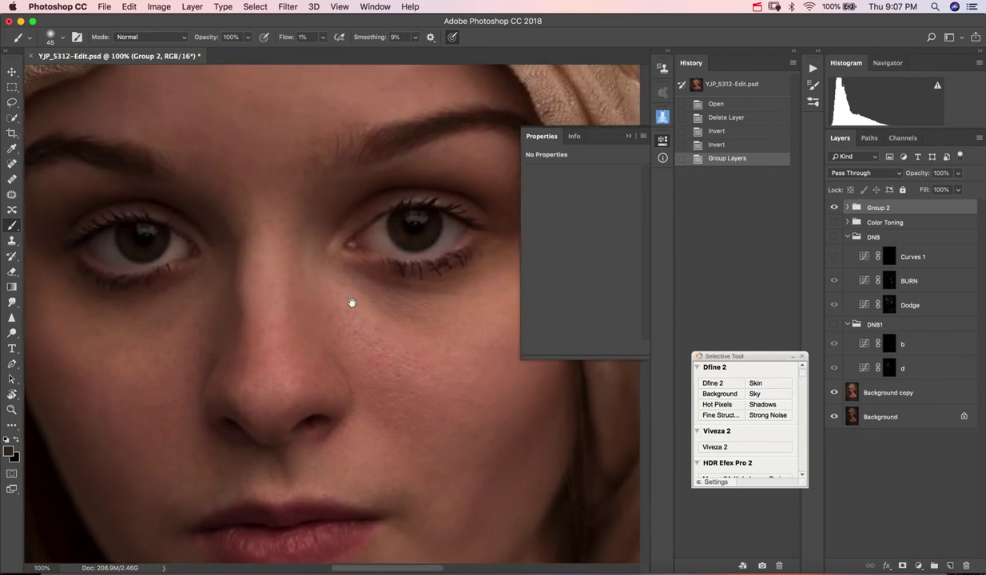
{"action": "left_click_drag", "start_coordinate": [352, 301], "coordinate": [365, 374]}
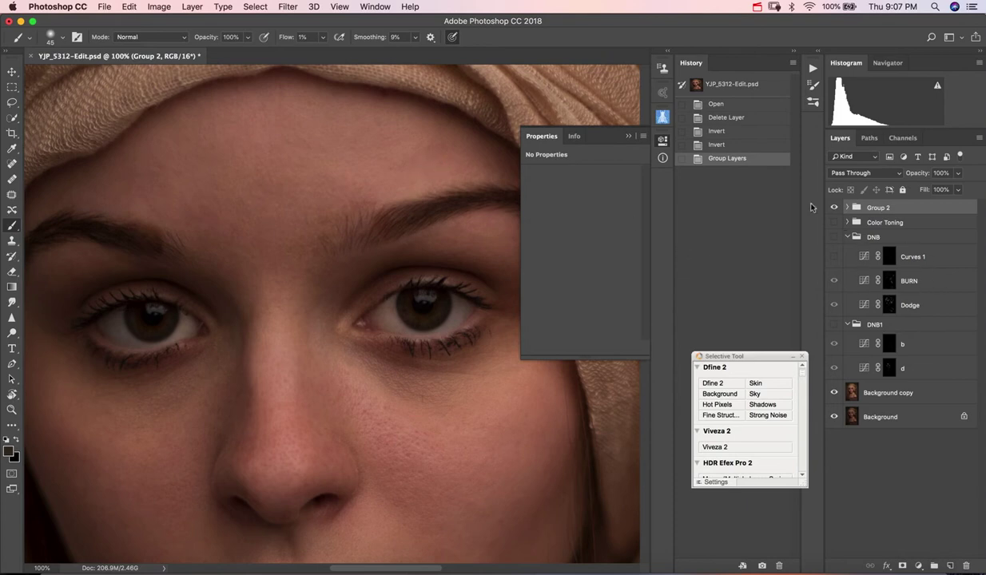
- Play the 50% gray action to add a gray Hue layer on top, then zoom out to 25%
{"action": "left_click", "coordinate": [813, 69]}
{"action": "left_click", "coordinate": [692, 144]}
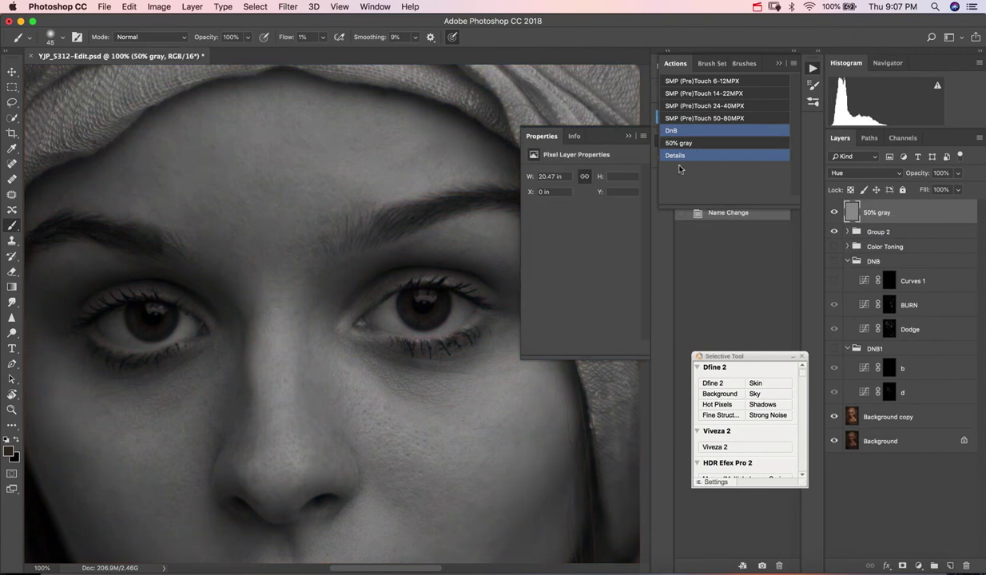
{"action": "key", "text": "super+minus"}
{"action": "key", "text": "super+minus"}
{"action": "key", "text": "super+minus"}
{"action": "key", "text": "super+minus"}
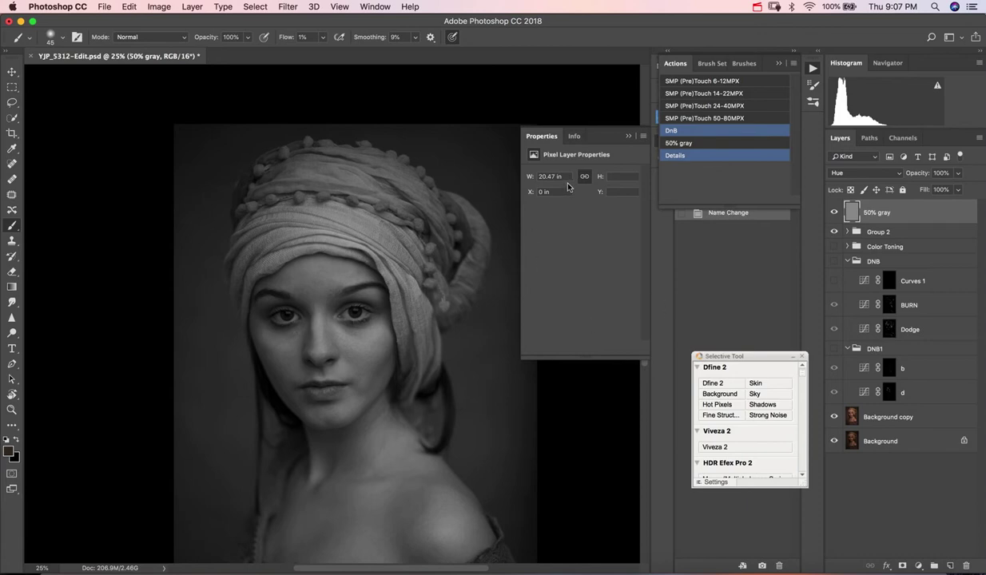
{"action": "left_click", "coordinate": [834, 213]}
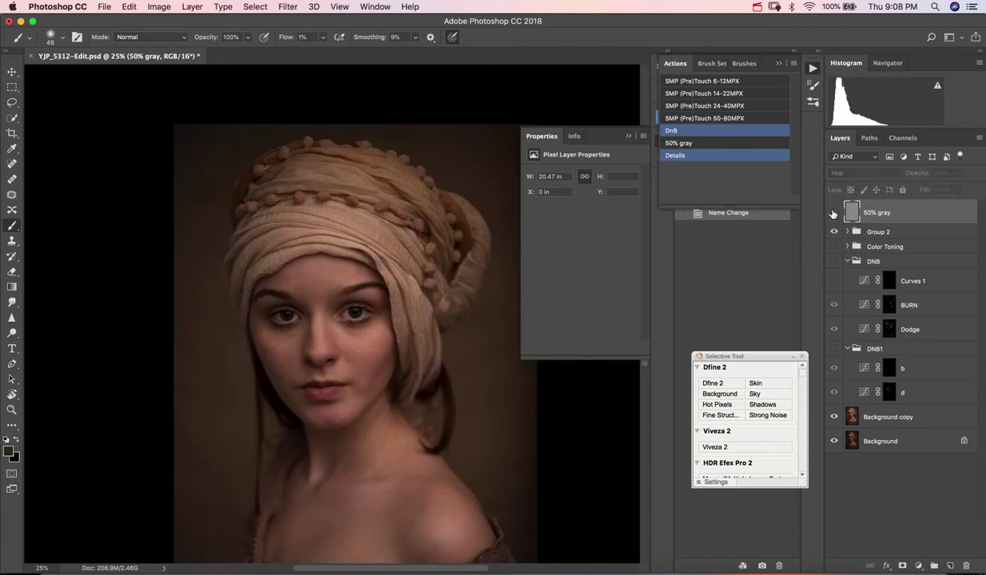
{"action": "left_click", "coordinate": [834, 214]}
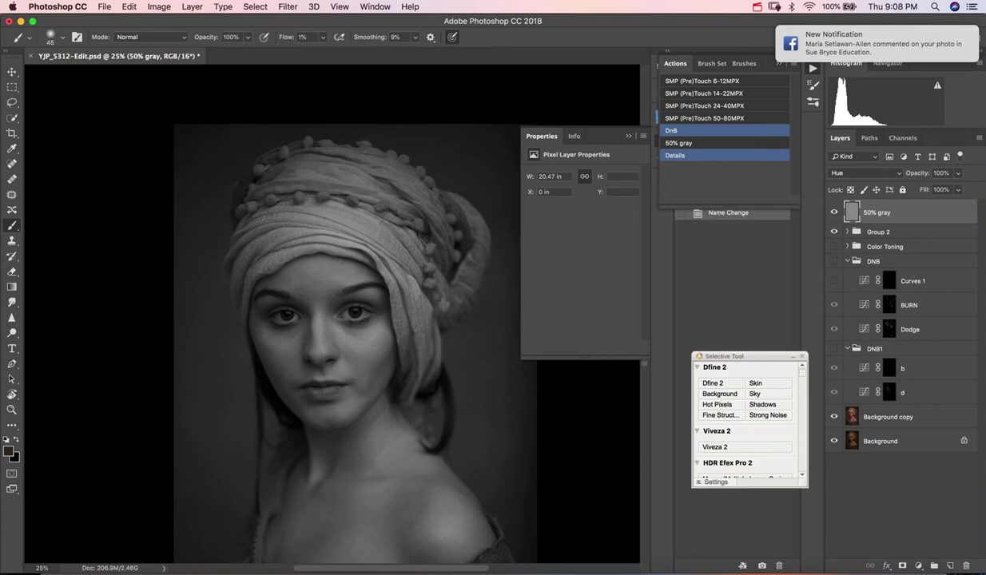
{"action": "key", "text": "super+equal"}
{"action": "key", "text": "super+equal"}
{"action": "key", "text": "super+equal"}
{"action": "key", "text": "super+equal"}
{"action": "key", "text": "super+equal"}
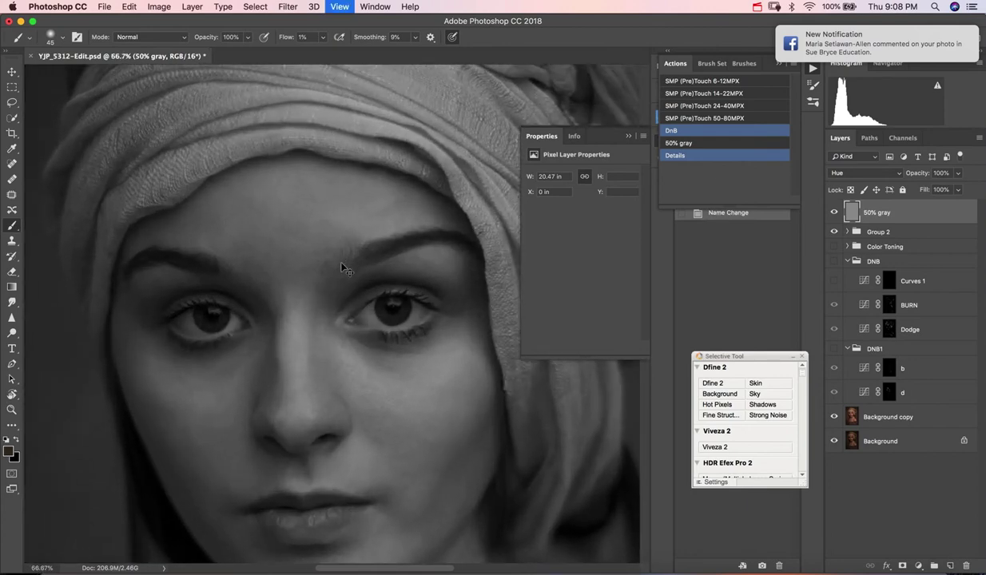
{"action": "key", "text": "super+minus"}
{"action": "key", "text": "super+minus"}
{"action": "key", "text": "super+minus"}
{"action": "key", "text": "super+minus"}
{"action": "key", "text": "super+minus"}
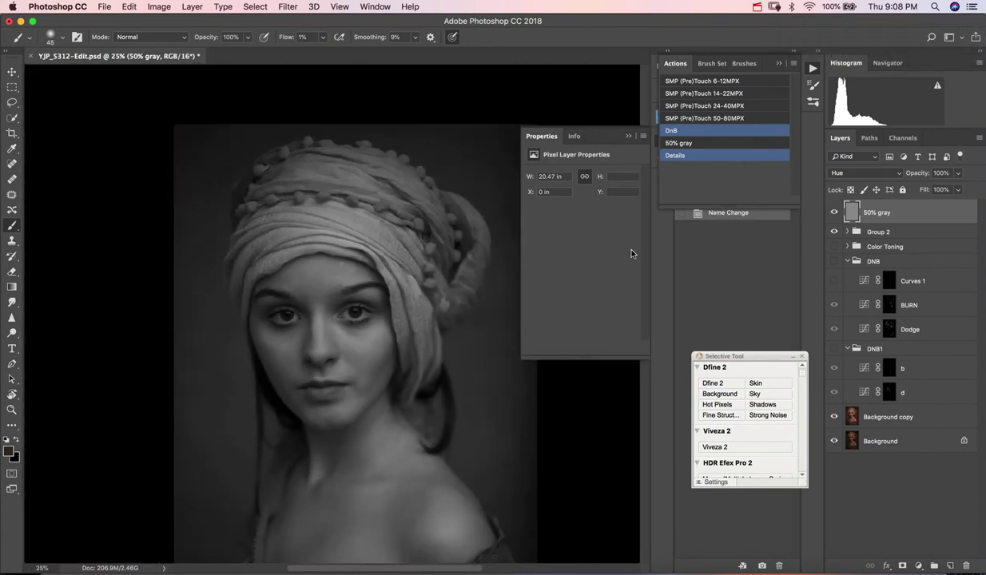
{"action": "left_click", "coordinate": [834, 211]}
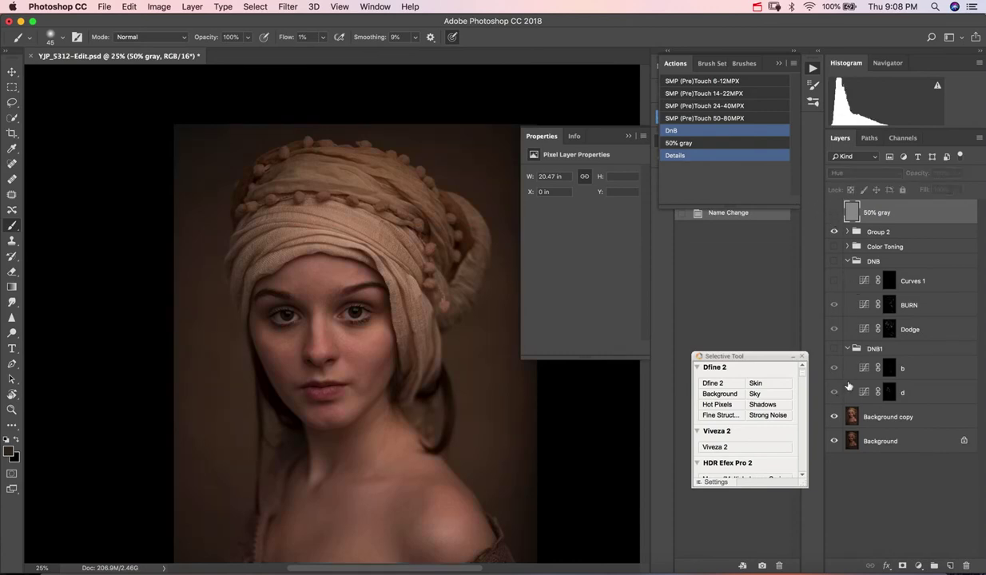
{"action": "left_click", "coordinate": [834, 211]}
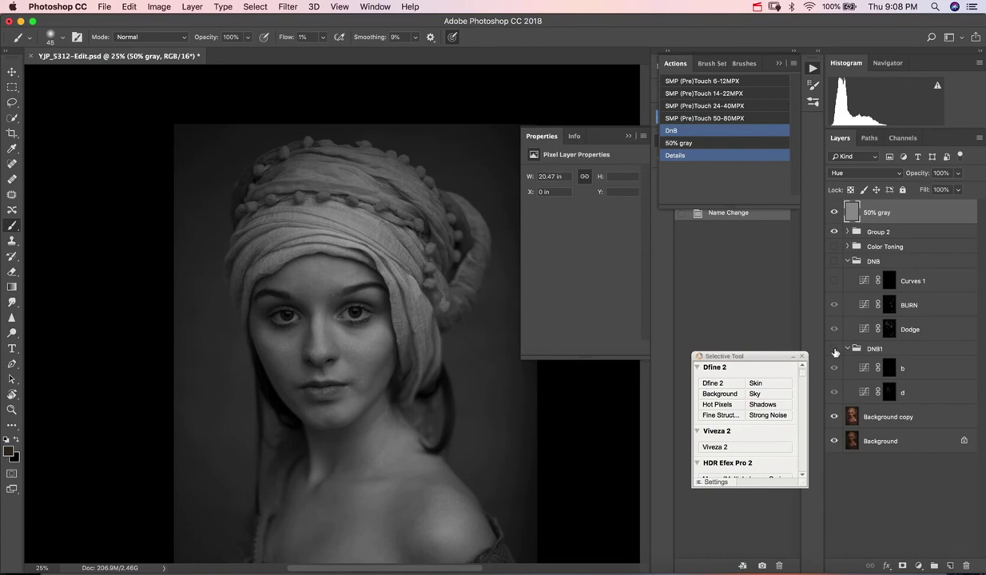
{"action": "left_click", "coordinate": [833, 349]}
{"action": "left_click", "coordinate": [834, 349]}
{"action": "left_click", "coordinate": [834, 349]}
{"action": "left_click", "coordinate": [834, 350]}
{"action": "left_click", "coordinate": [835, 349]}
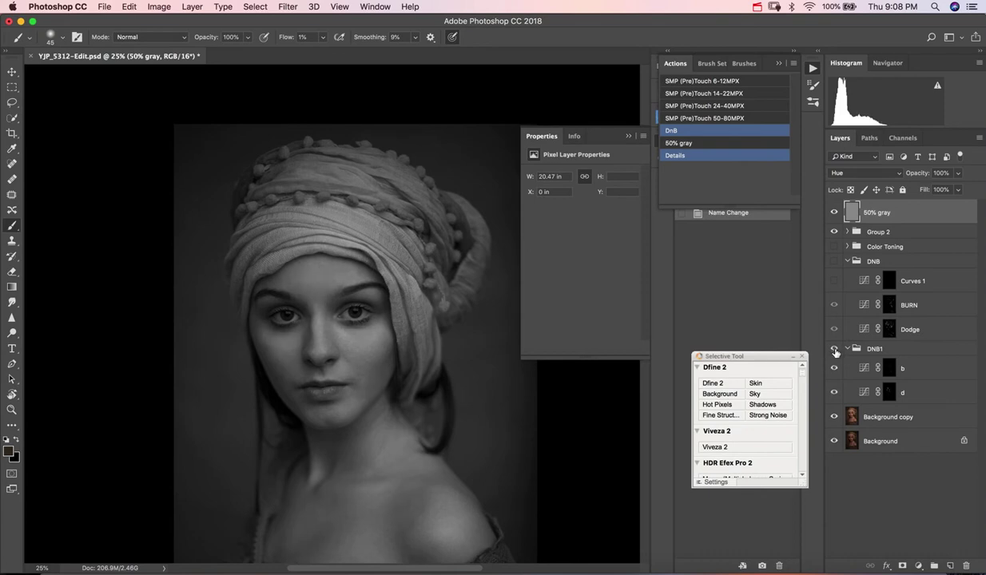
{"action": "left_click", "coordinate": [834, 350]}
{"action": "left_click", "coordinate": [834, 350]}
{"action": "left_click", "coordinate": [835, 353]}
{"action": "left_click", "coordinate": [835, 353]}
{"action": "left_click", "coordinate": [834, 350]}
{"action": "left_click", "coordinate": [834, 350]}
{"action": "left_click", "coordinate": [834, 349]}
{"action": "left_click", "coordinate": [833, 349]}
{"action": "left_click", "coordinate": [833, 350]}
{"action": "left_click", "coordinate": [834, 350]}
{"action": "left_click", "coordinate": [833, 350]}
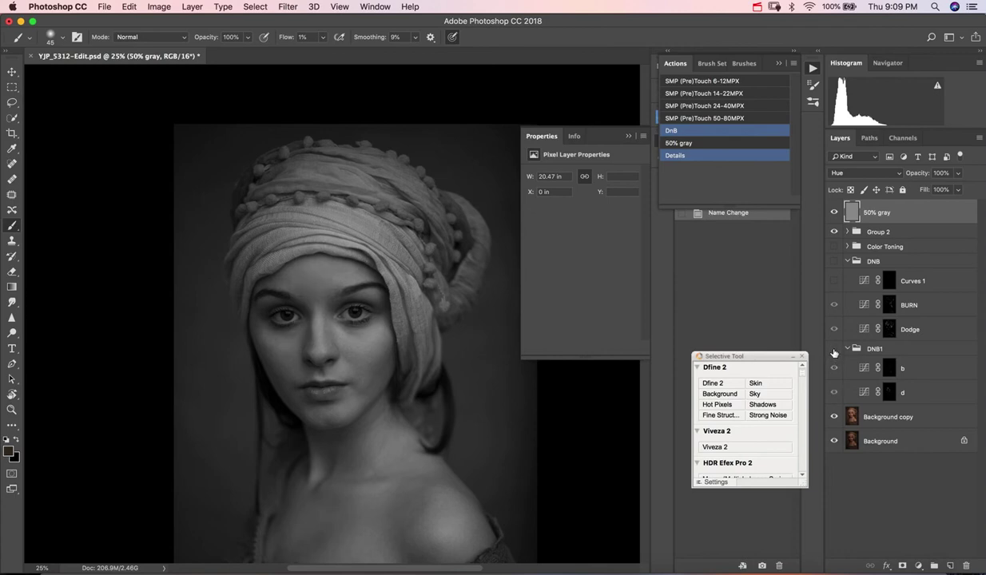
{"action": "left_click", "coordinate": [834, 350]}
{"action": "left_click", "coordinate": [833, 350]}
{"action": "left_click", "coordinate": [833, 349]}
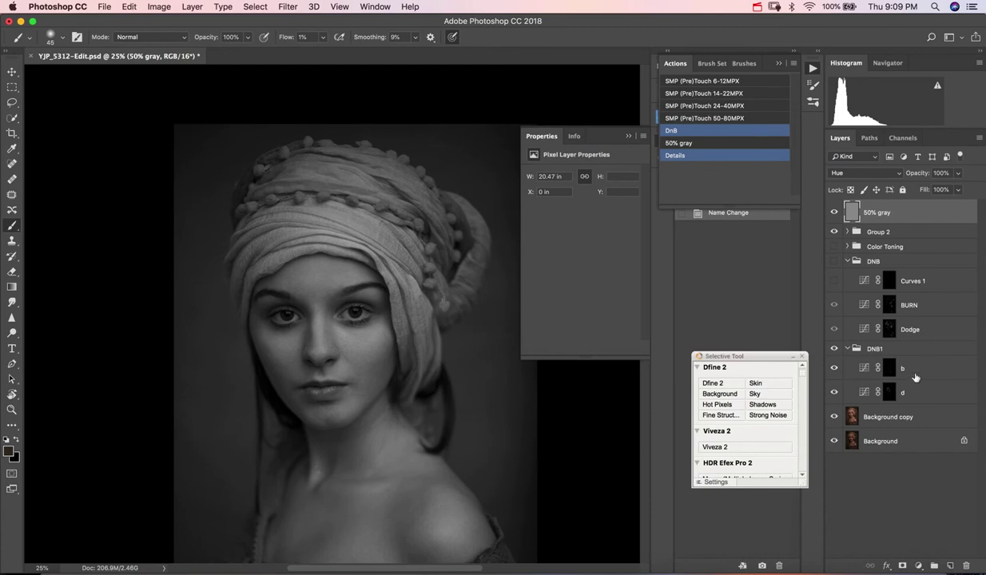
{"action": "left_click", "coordinate": [834, 350]}
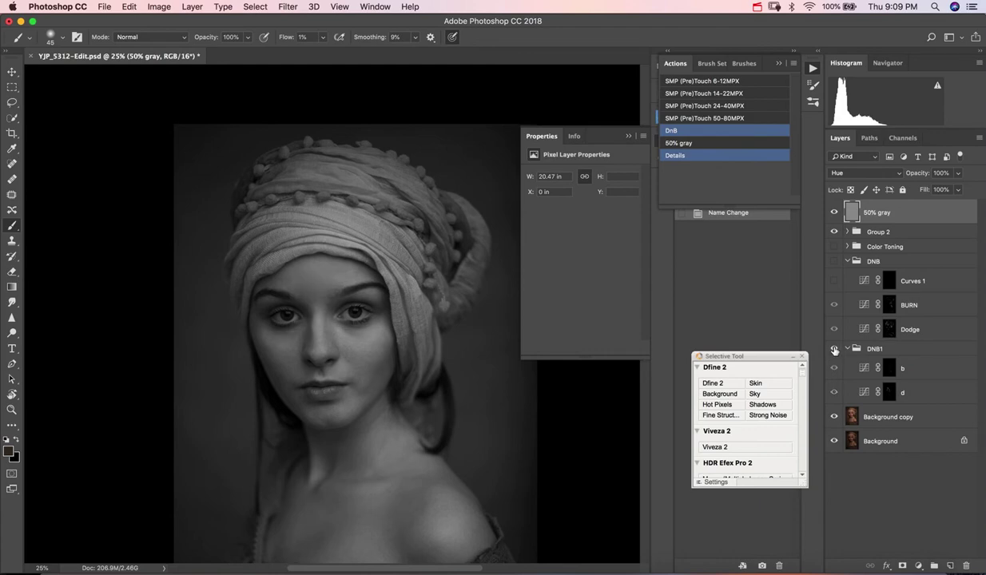
{"action": "left_click", "coordinate": [833, 350]}
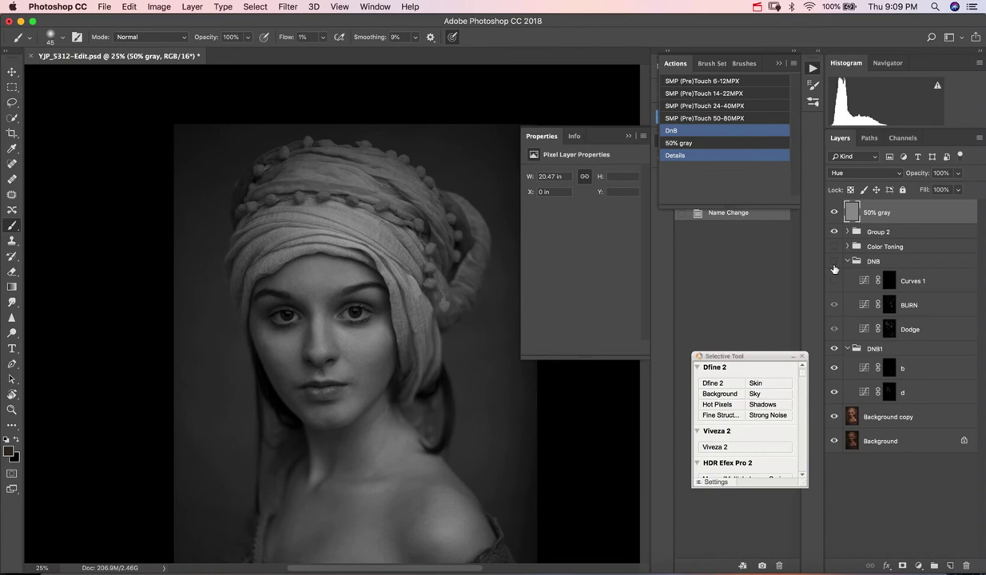
- Fit the portrait on screen and repeatedly toggle the DNB group's visibility, ending with it visible
{"action": "key", "text": "super+minus"}
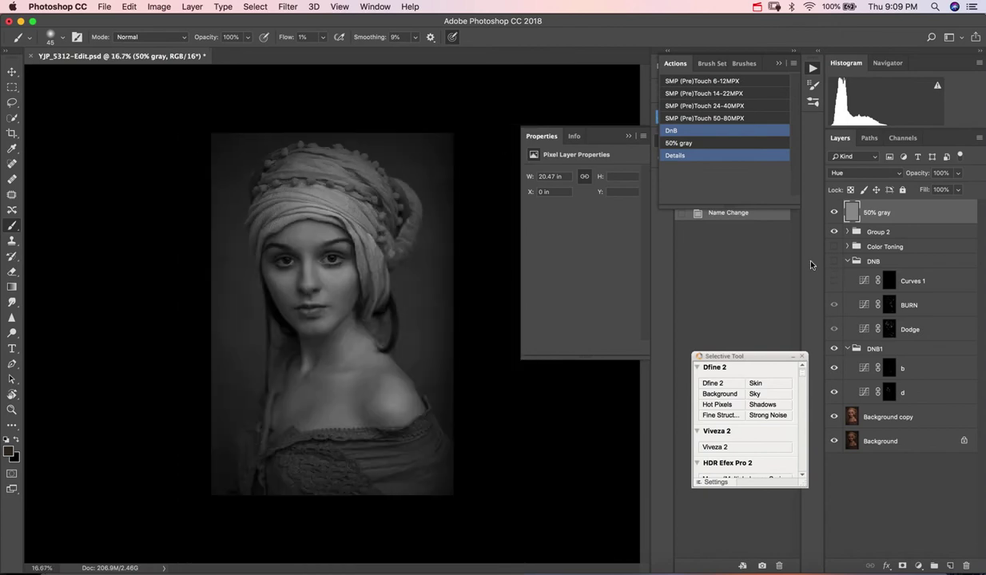
{"action": "key", "text": "super+0"}
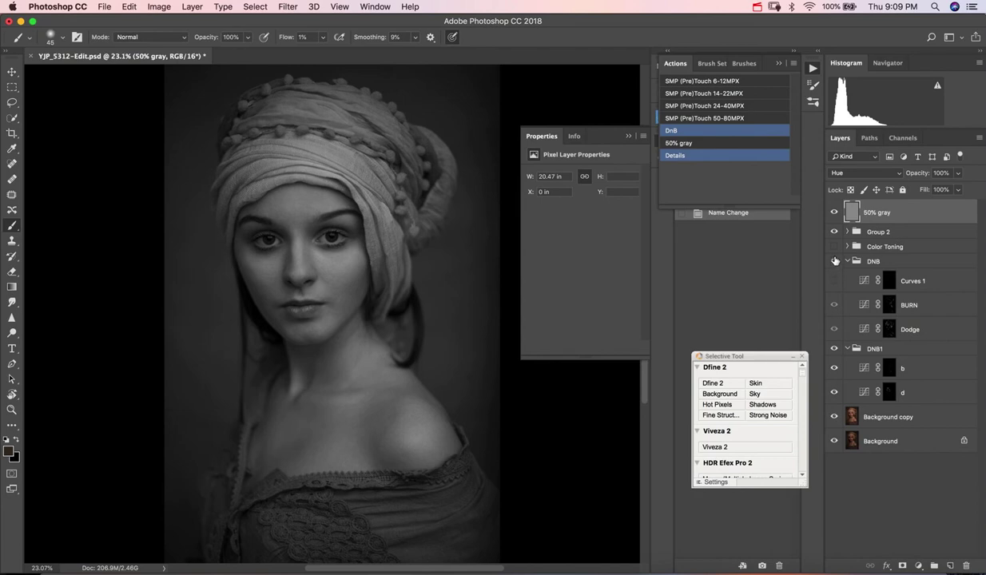
{"action": "left_click", "coordinate": [834, 263]}
{"action": "left_click", "coordinate": [836, 263]}
{"action": "left_click", "coordinate": [835, 263]}
{"action": "left_click", "coordinate": [835, 263]}
{"action": "left_click", "coordinate": [836, 263]}
{"action": "left_click", "coordinate": [835, 263]}
{"action": "left_click", "coordinate": [836, 263]}
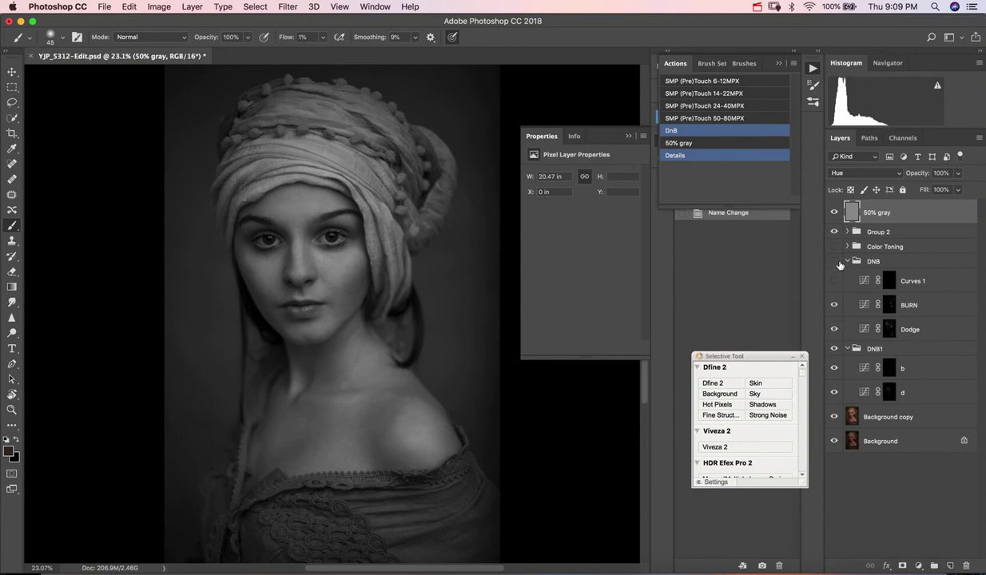
{"action": "left_click", "coordinate": [835, 263]}
{"action": "left_click", "coordinate": [836, 263]}
{"action": "left_click", "coordinate": [835, 263]}
{"action": "left_click", "coordinate": [836, 263]}
{"action": "left_click", "coordinate": [835, 263]}
{"action": "left_click", "coordinate": [834, 263]}
{"action": "left_click", "coordinate": [834, 263]}
{"action": "left_click", "coordinate": [835, 263]}
{"action": "left_click", "coordinate": [835, 262]}
{"action": "left_click", "coordinate": [835, 262]}
{"action": "left_click", "coordinate": [834, 263]}
{"action": "left_click", "coordinate": [834, 263]}
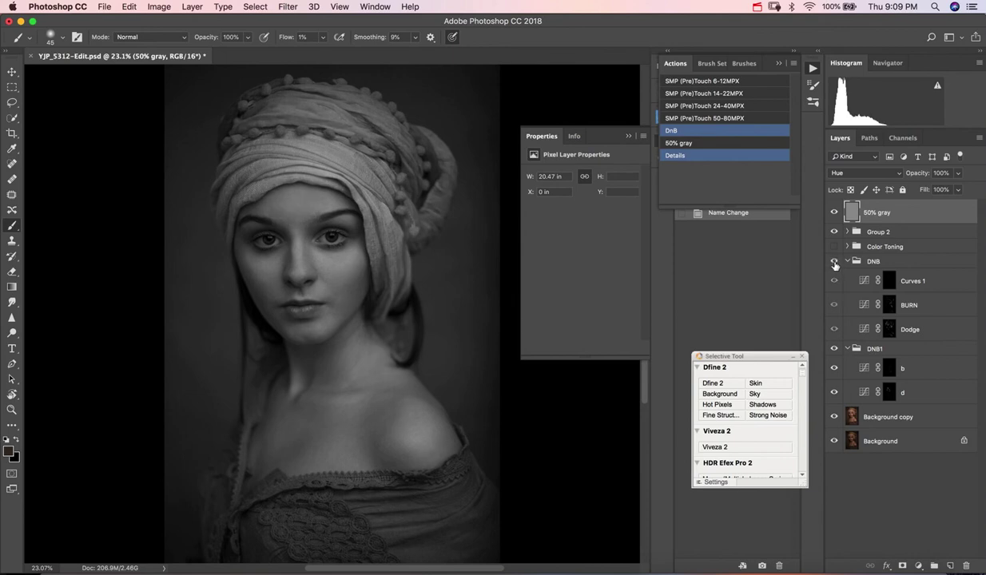
{"action": "left_click", "coordinate": [835, 263]}
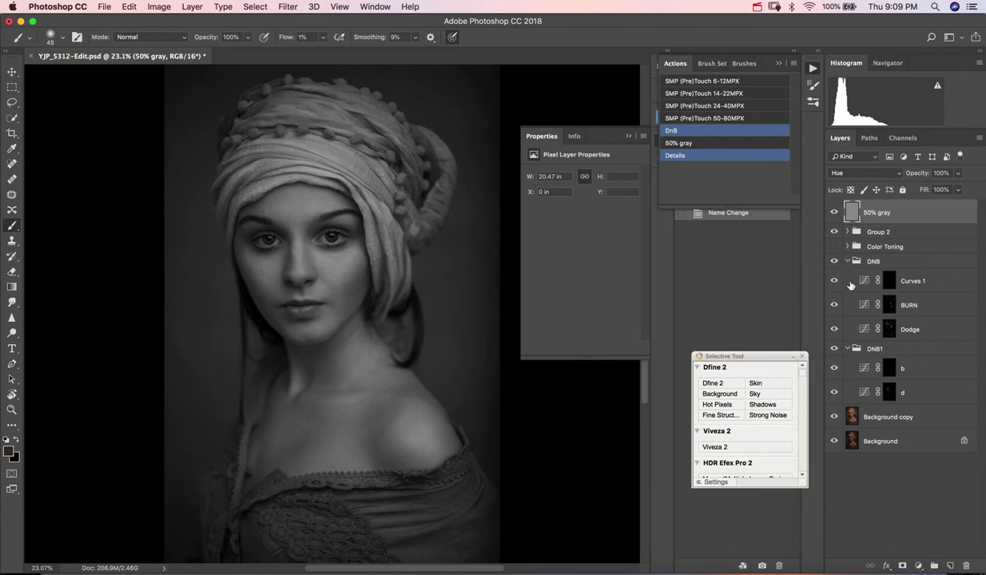
- Select the DNB group through layer d and group them into Group 3
{"action": "left_click", "coordinate": [882, 261]}
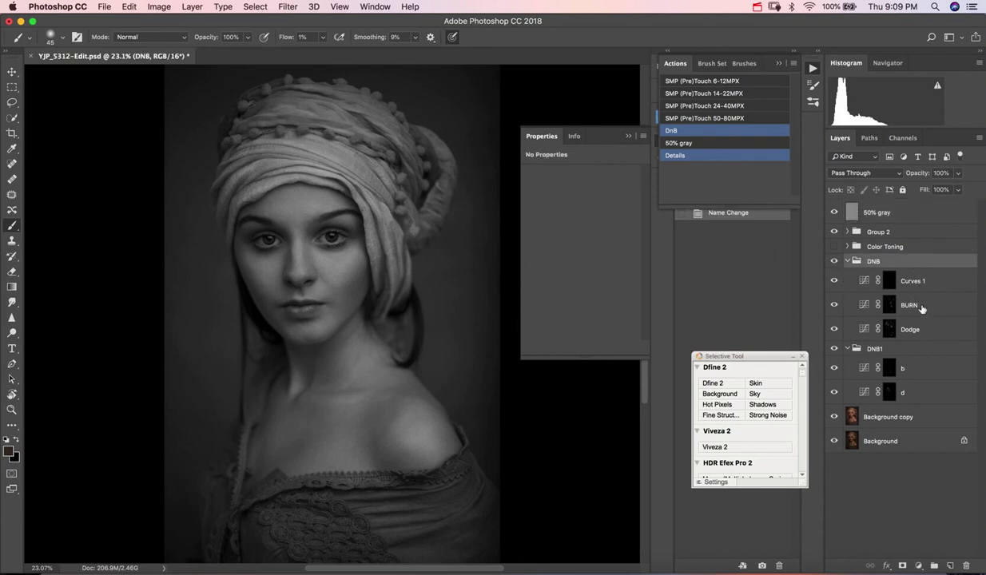
{"action": "left_click", "coordinate": [910, 395], "text": "shift"}
{"action": "key", "text": "super+g"}
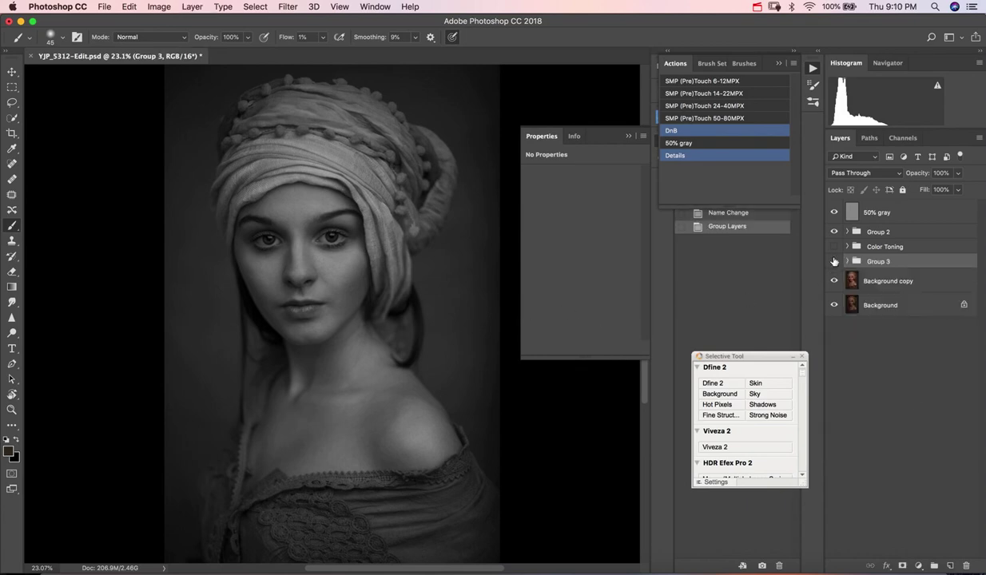
- Repeatedly toggle Group 3's visibility to compare the retouched and unretouched face, ending visible
{"action": "left_click", "coordinate": [834, 262]}
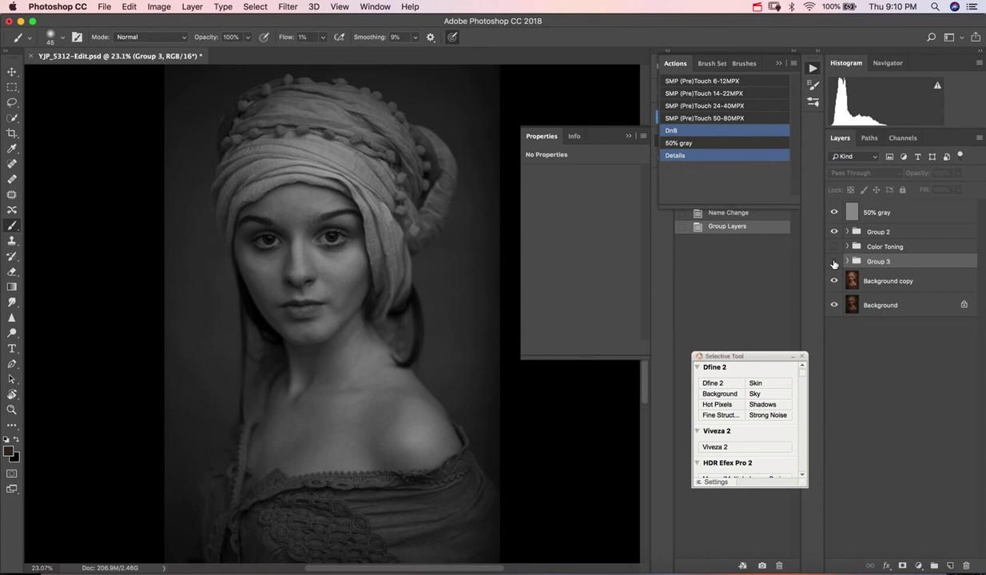
{"action": "left_click", "coordinate": [834, 262]}
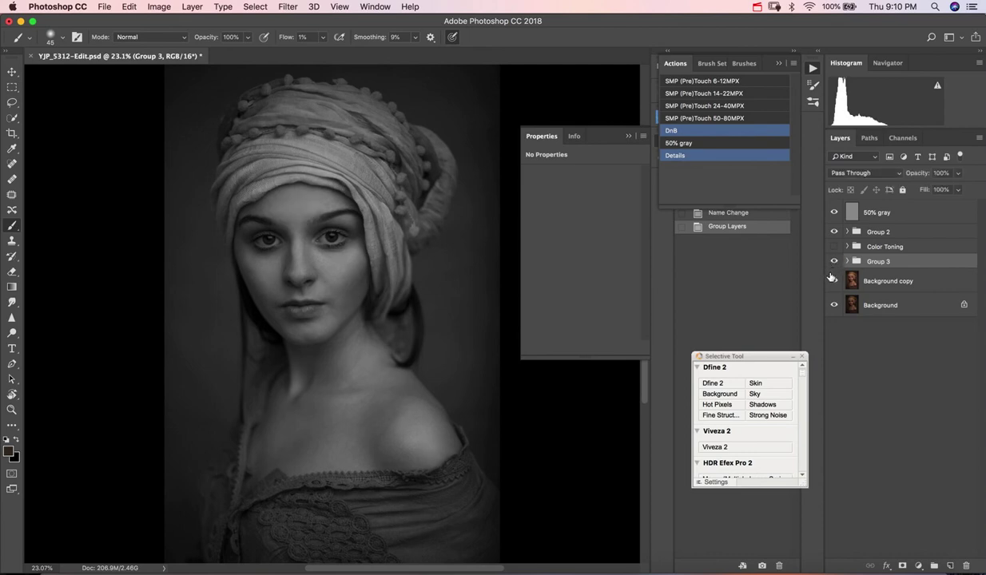
{"action": "left_click", "coordinate": [833, 262]}
{"action": "left_click", "coordinate": [834, 264]}
{"action": "left_click", "coordinate": [834, 264]}
{"action": "left_click", "coordinate": [834, 264]}
{"action": "left_click", "coordinate": [835, 264]}
{"action": "left_click", "coordinate": [835, 263]}
{"action": "left_click", "coordinate": [833, 266]}
{"action": "left_click", "coordinate": [834, 266]}
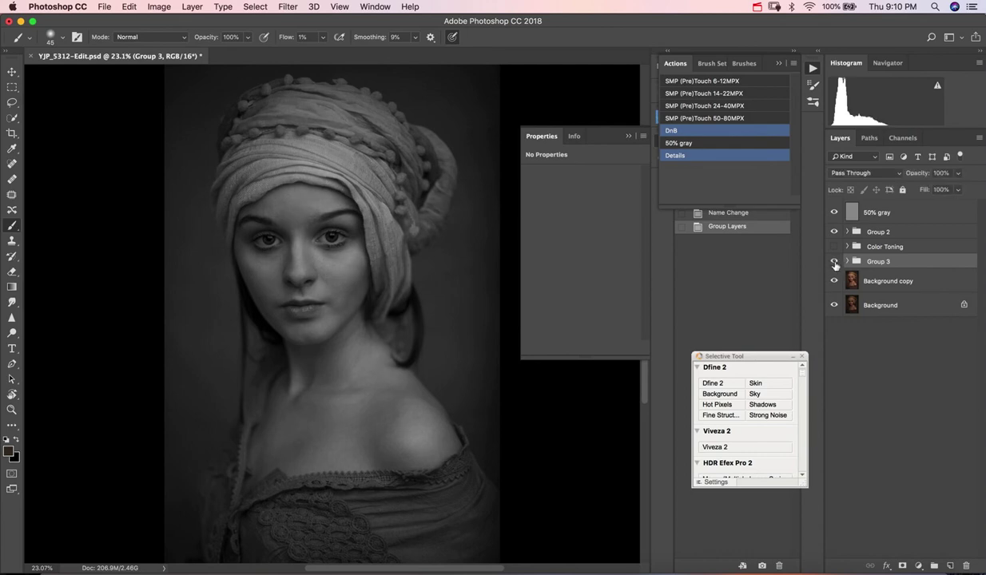
{"action": "left_click", "coordinate": [834, 266]}
{"action": "left_click", "coordinate": [834, 266]}
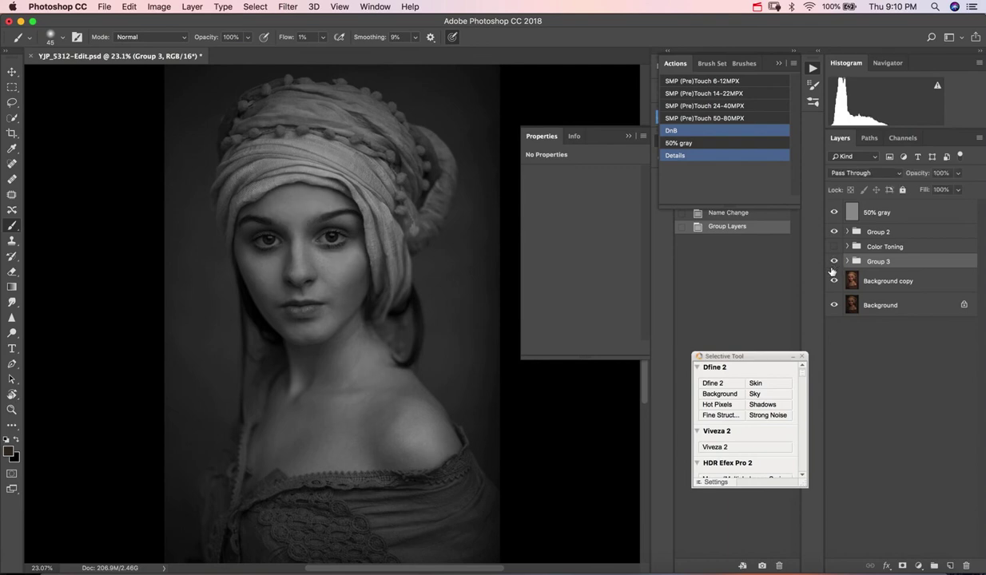
{"action": "left_click", "coordinate": [834, 266]}
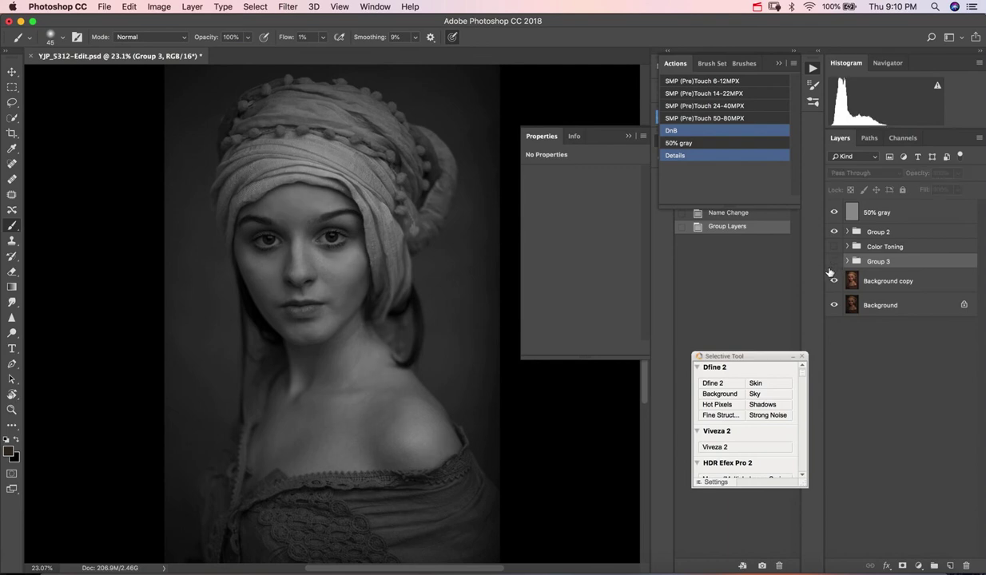
{"action": "left_click", "coordinate": [833, 264]}
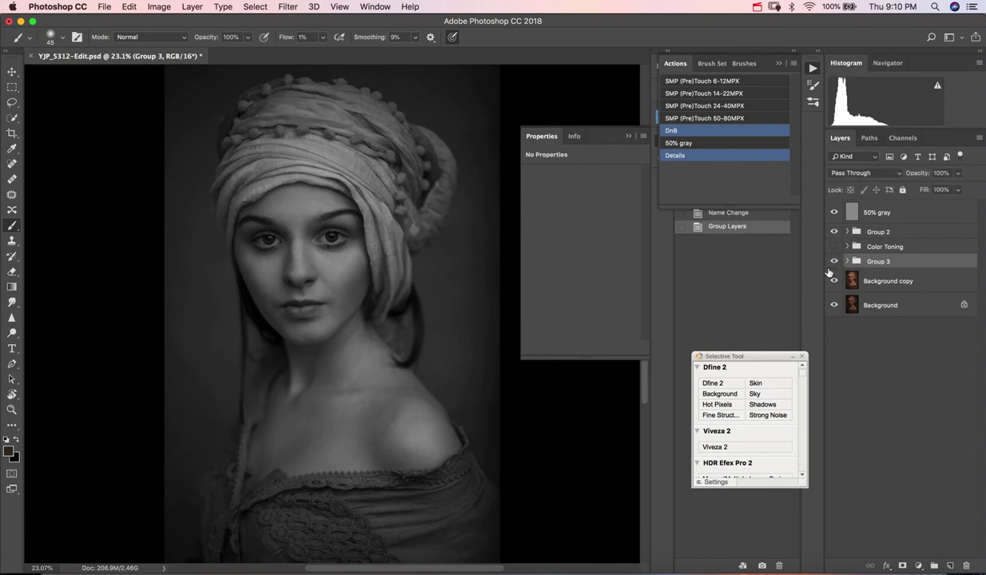